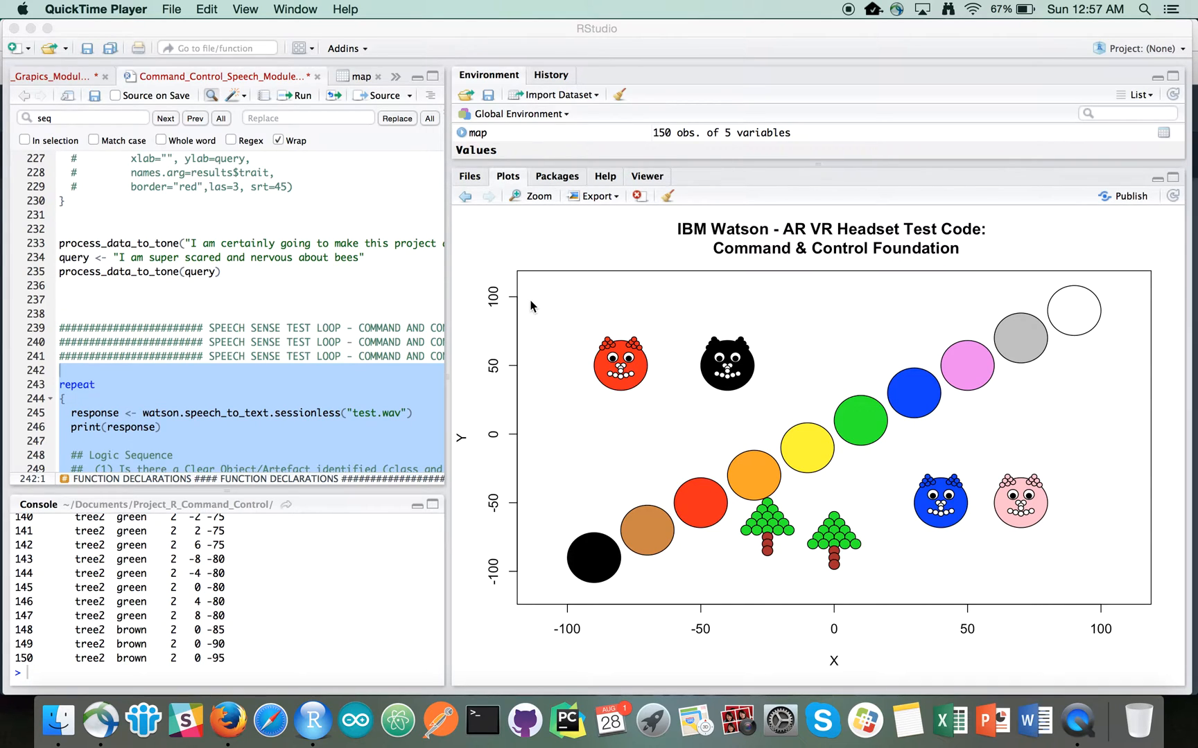
# Make RStudio the active application with the command-and-control plot visible
pyautogui.click(412, 358)
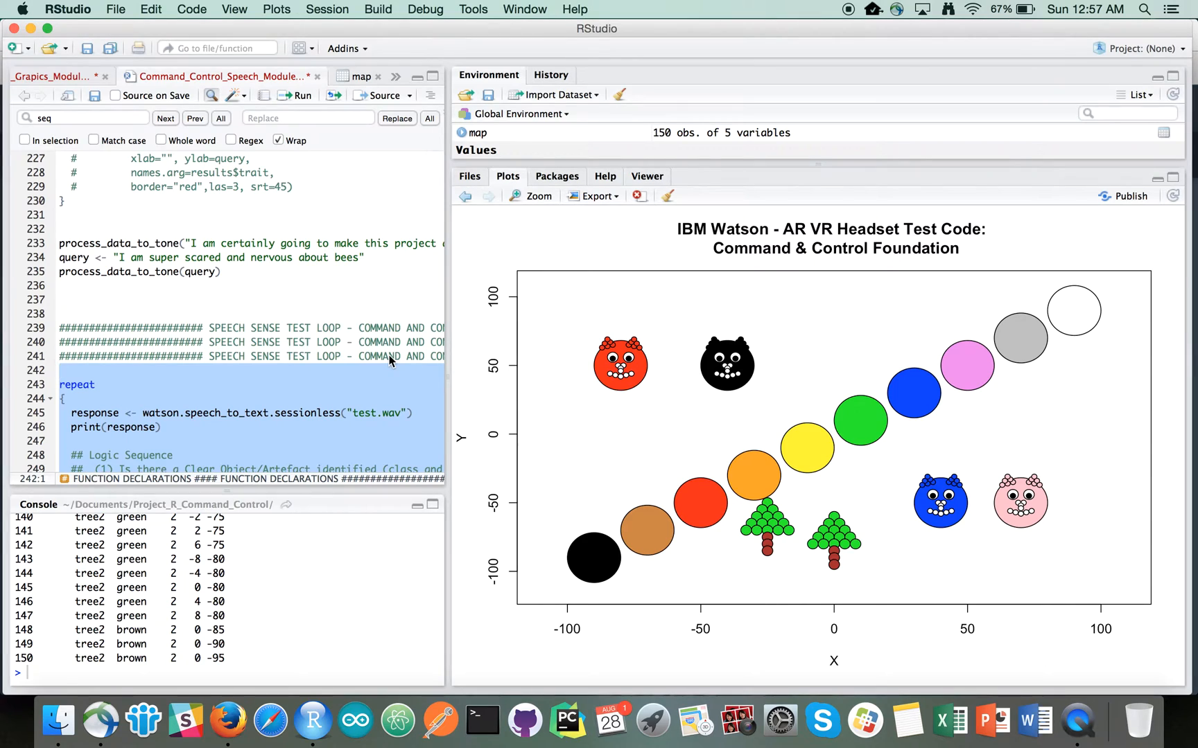
# Run the selected speech-command repeat loop with Cmd+Enter and speak the recolour commands
pyautogui.press('super+Return')
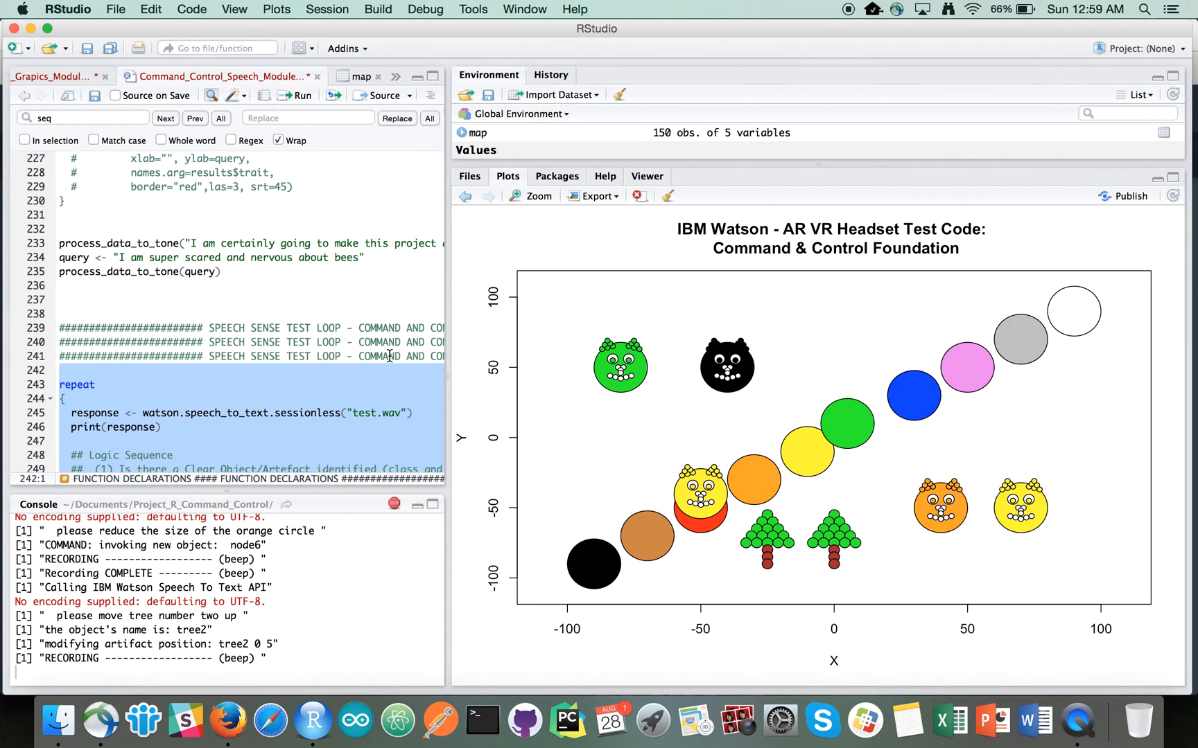
# Stop the running speech-command loop in the Console and head for the browser
pyautogui.click(393, 504)
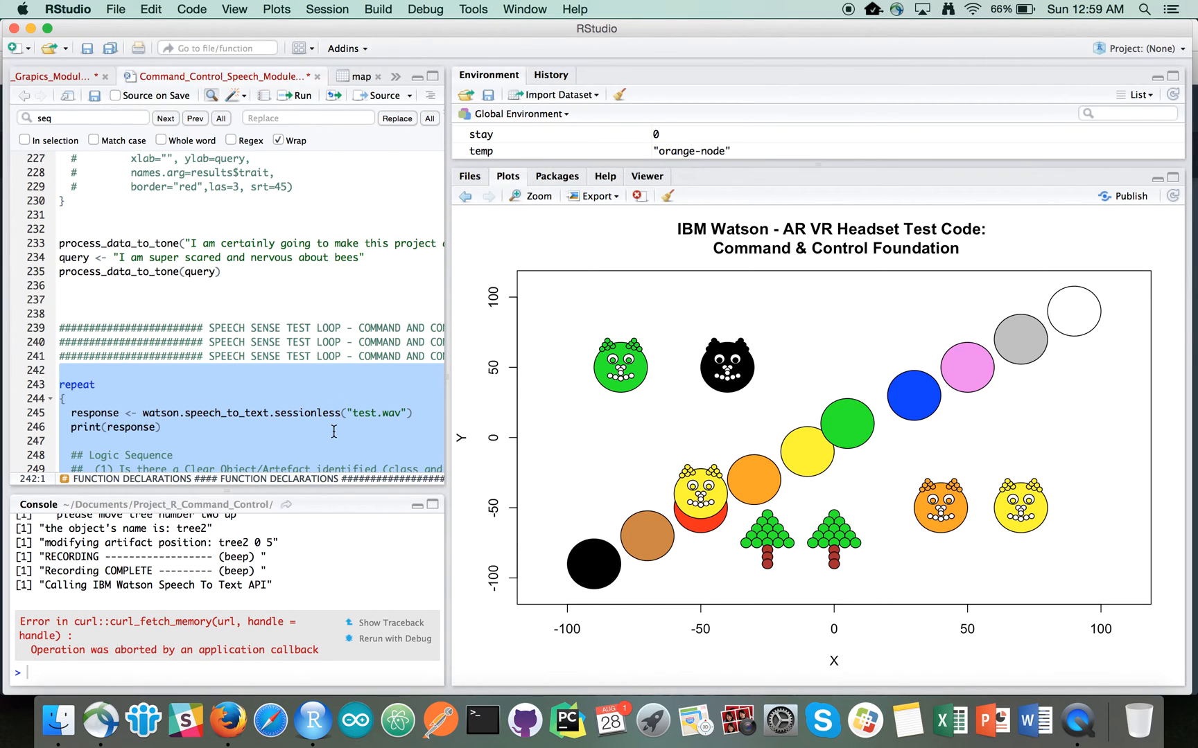
pyautogui.press('super+Tab')
# Browse the Watson developer services list, then return to the Catalog - IBM Bluemix page
pyautogui.press('Tab')
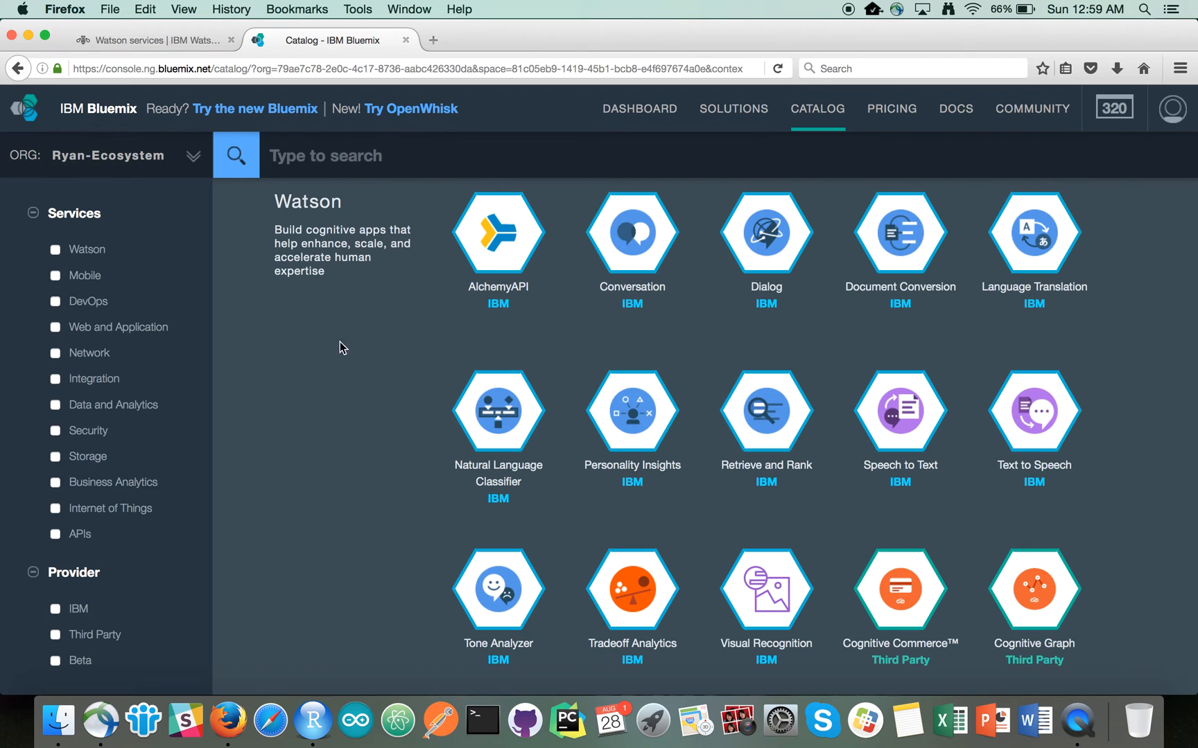
pyautogui.click(155, 40)
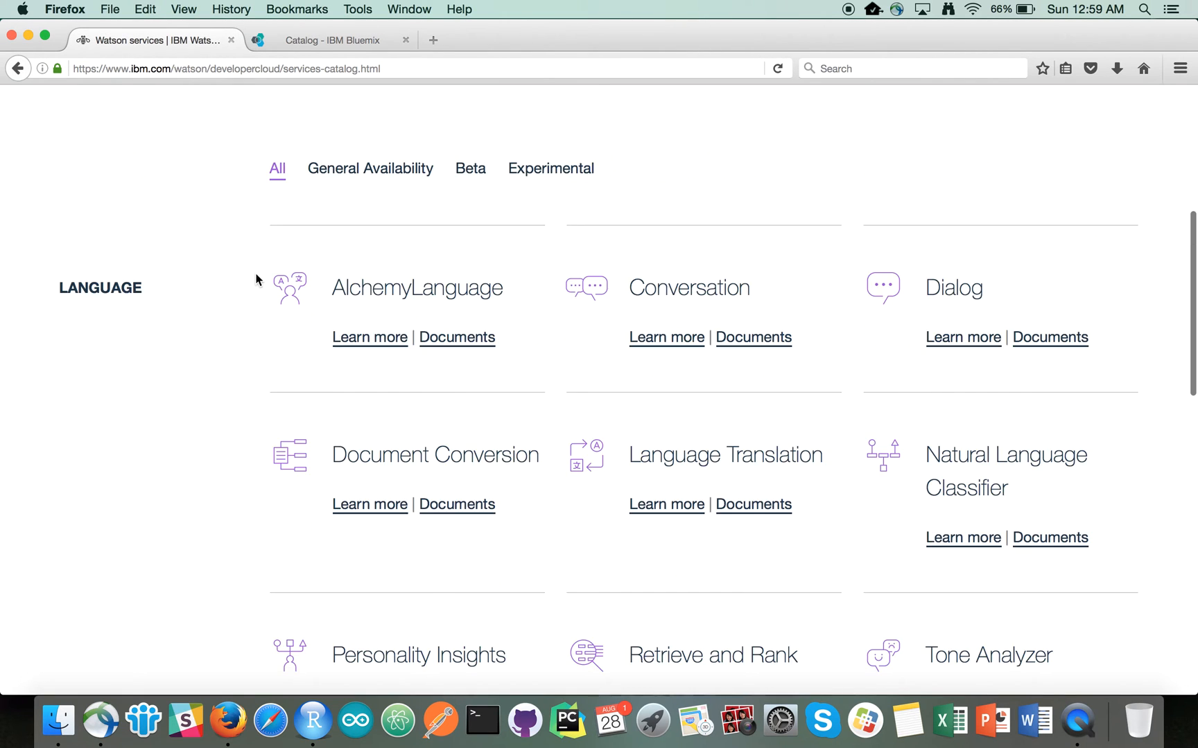
pyautogui.scroll(5, 258, 279)
pyautogui.scroll(-3, 274, 367)
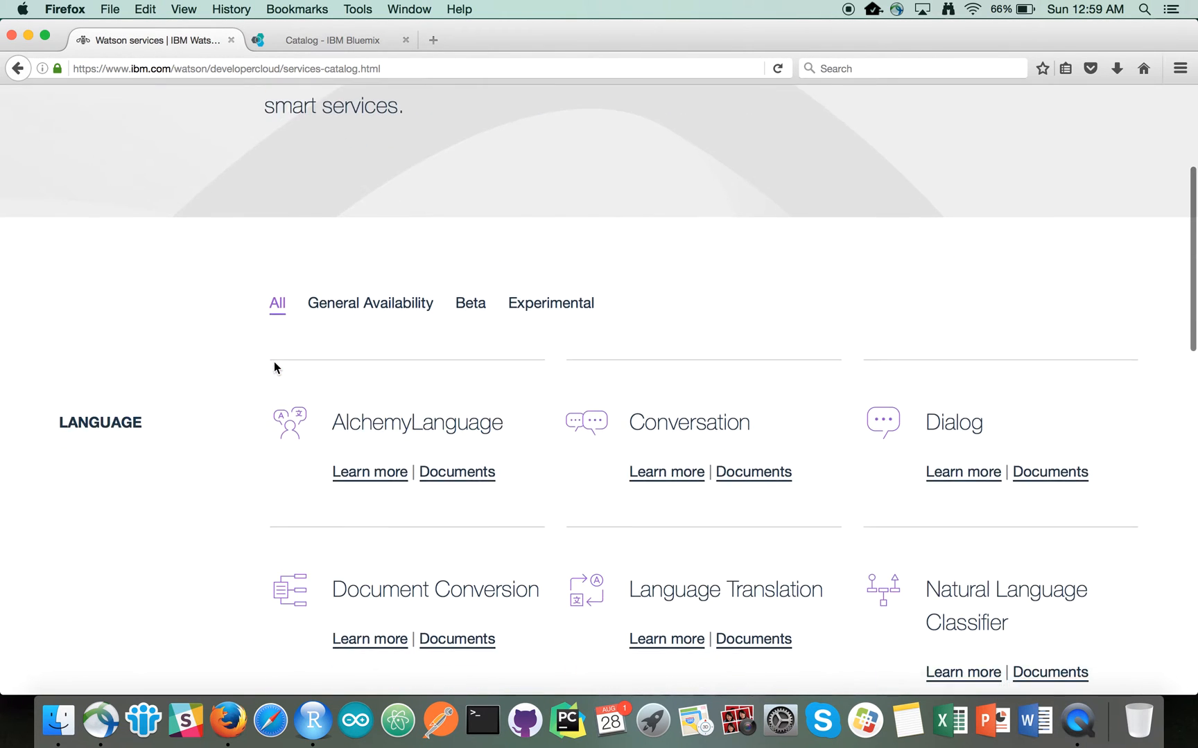
pyautogui.scroll(-5, 275, 367)
pyautogui.scroll(-2, 274, 366)
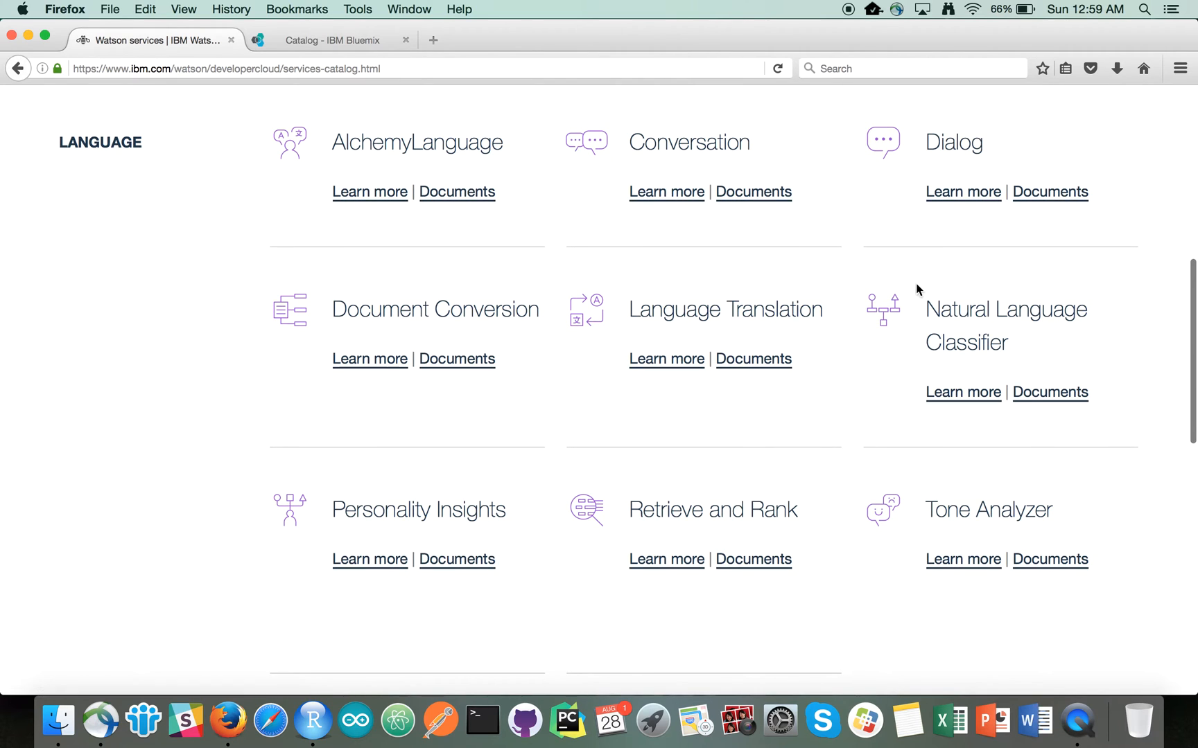
pyautogui.scroll(-3, 919, 429)
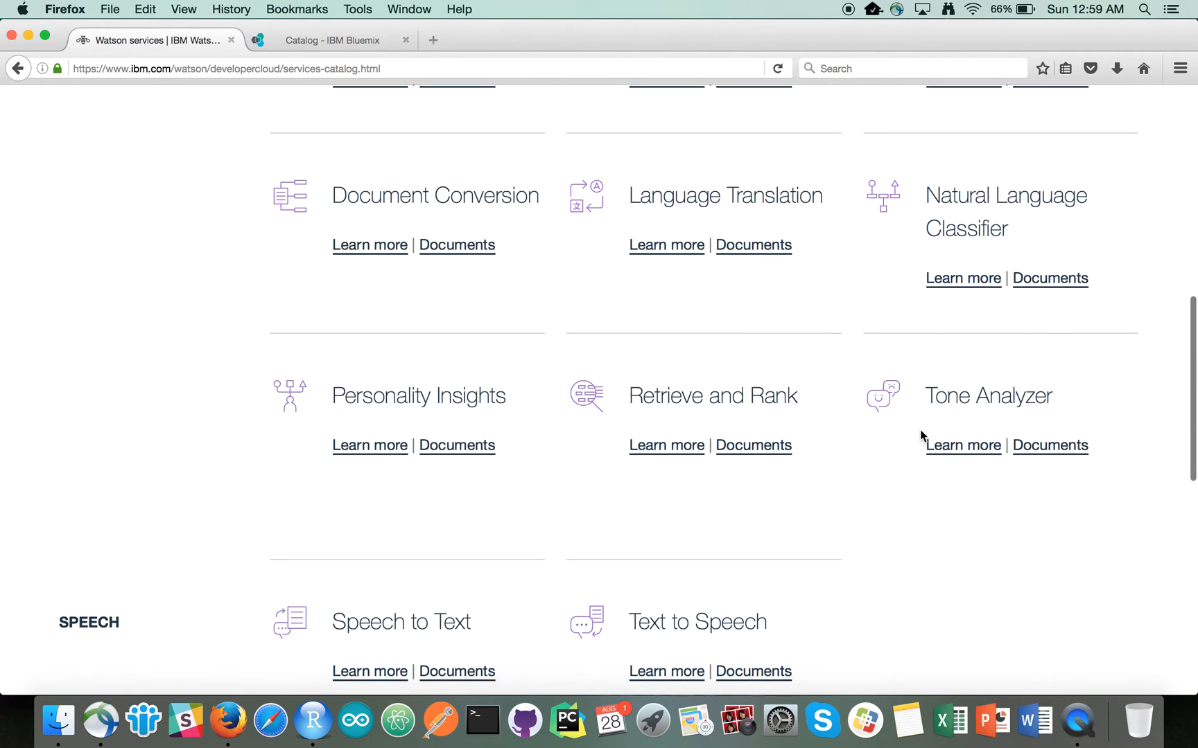
pyautogui.scroll(-3, 936, 374)
pyautogui.scroll(2, 988, 183)
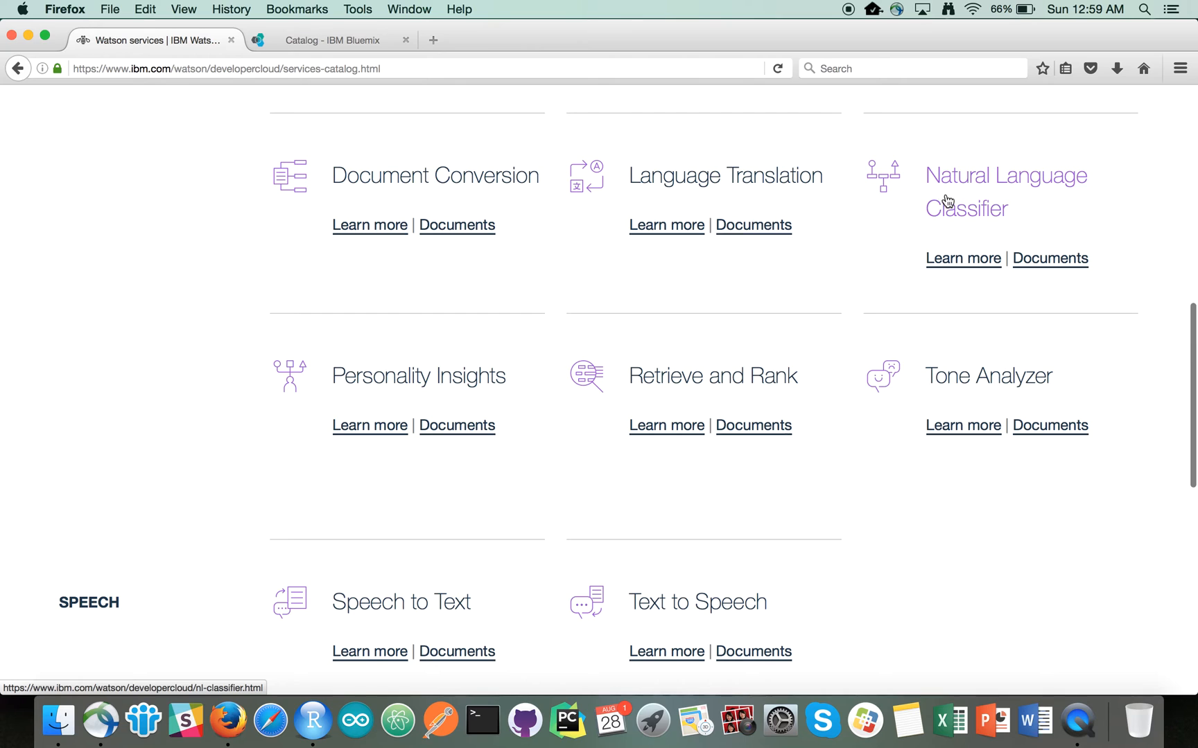
pyautogui.click(318, 40)
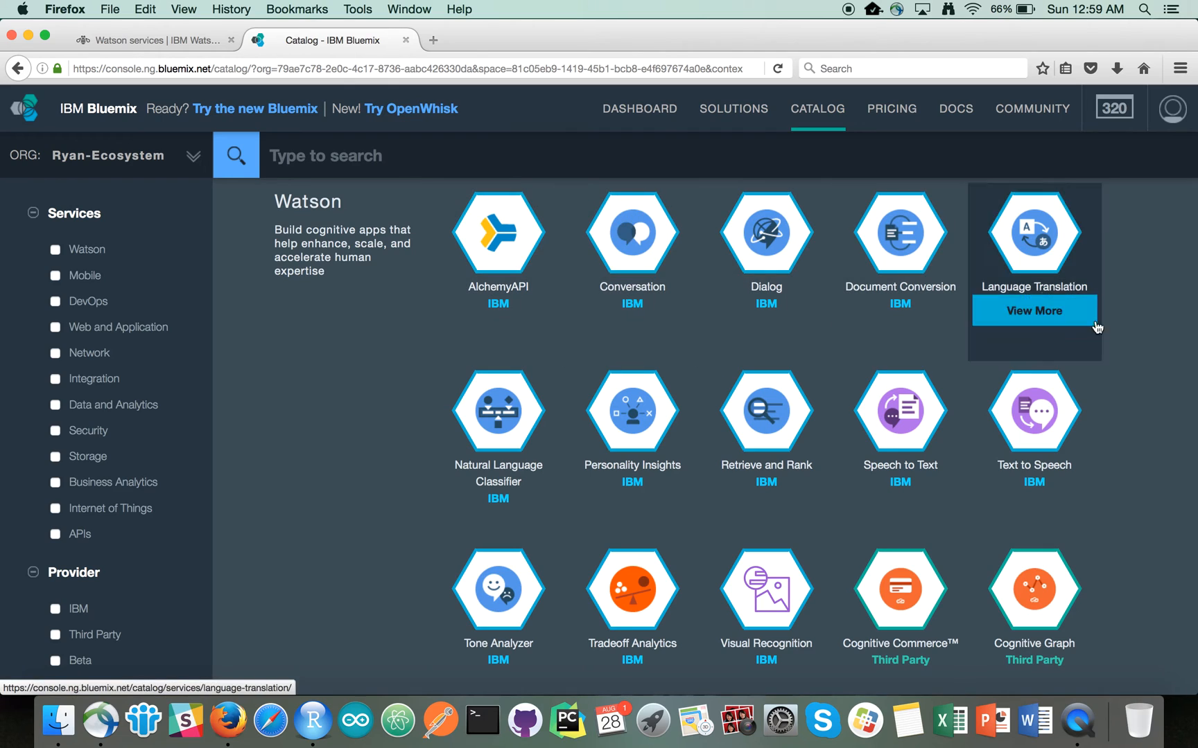
pyautogui.moveTo(766, 412)
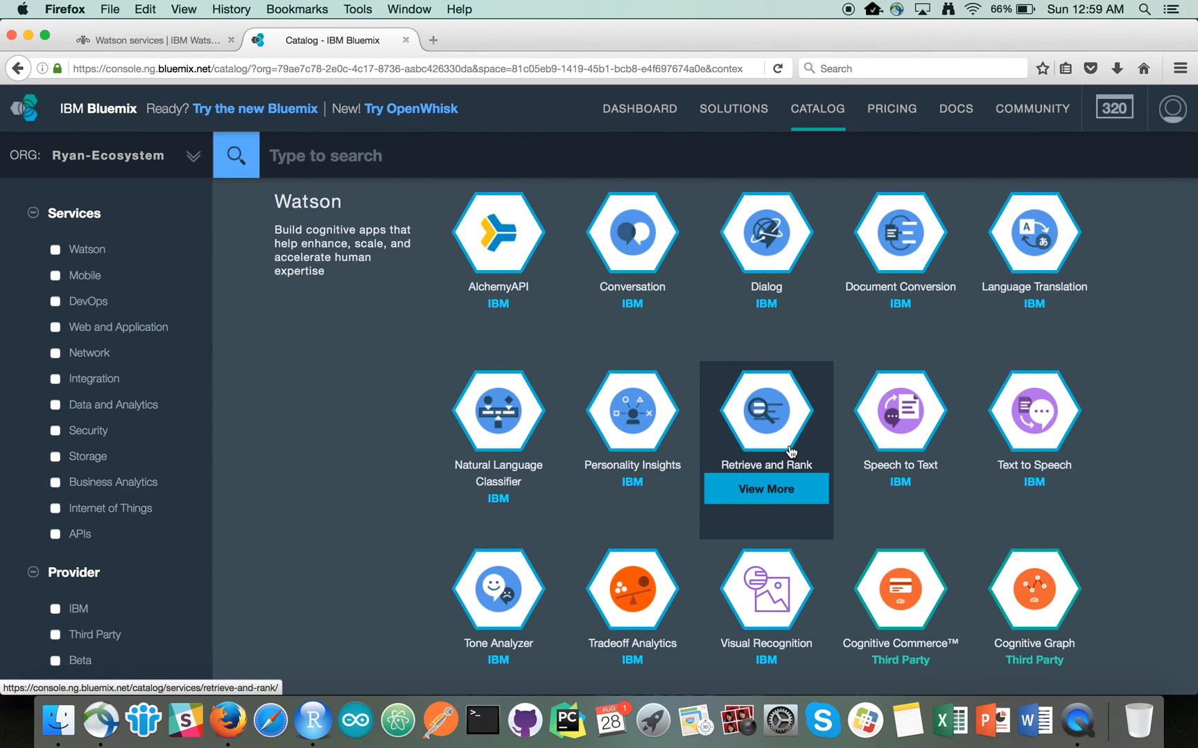
pyautogui.press('super+Tab')
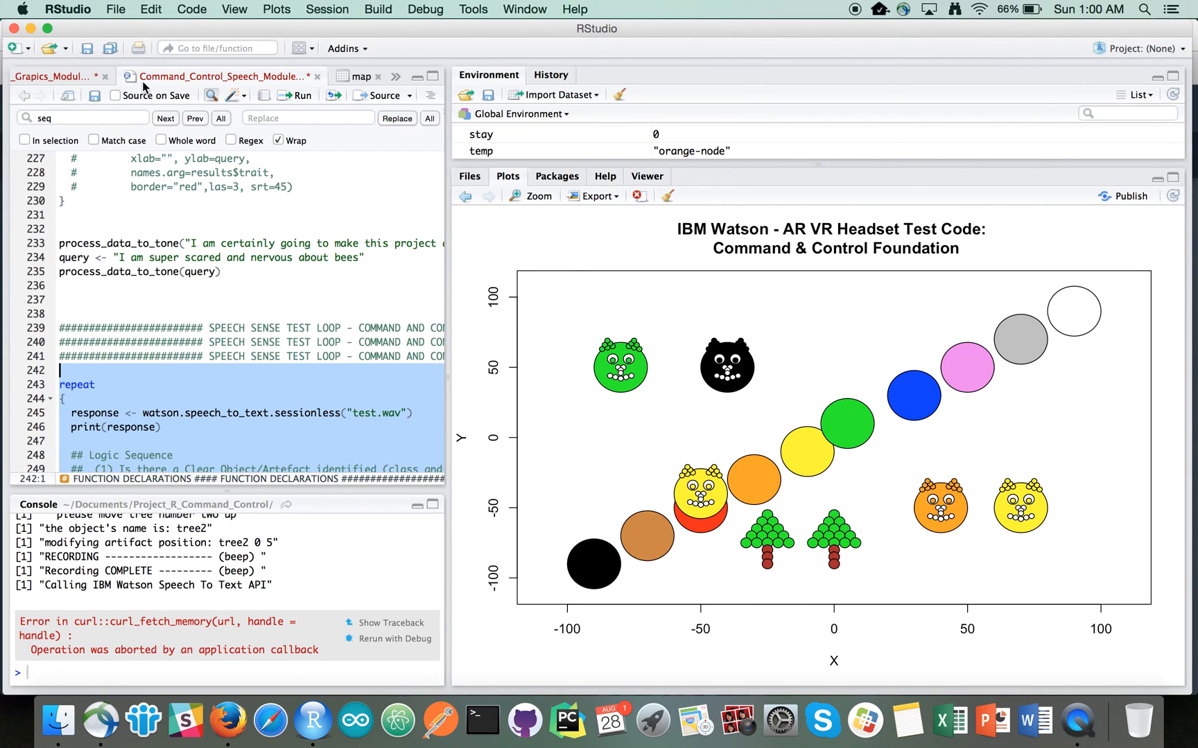
# Scroll through Command_Control_Grapics_Module, then return to Speech_Module's closing testbed reset at line 364
pyautogui.click(58, 77)
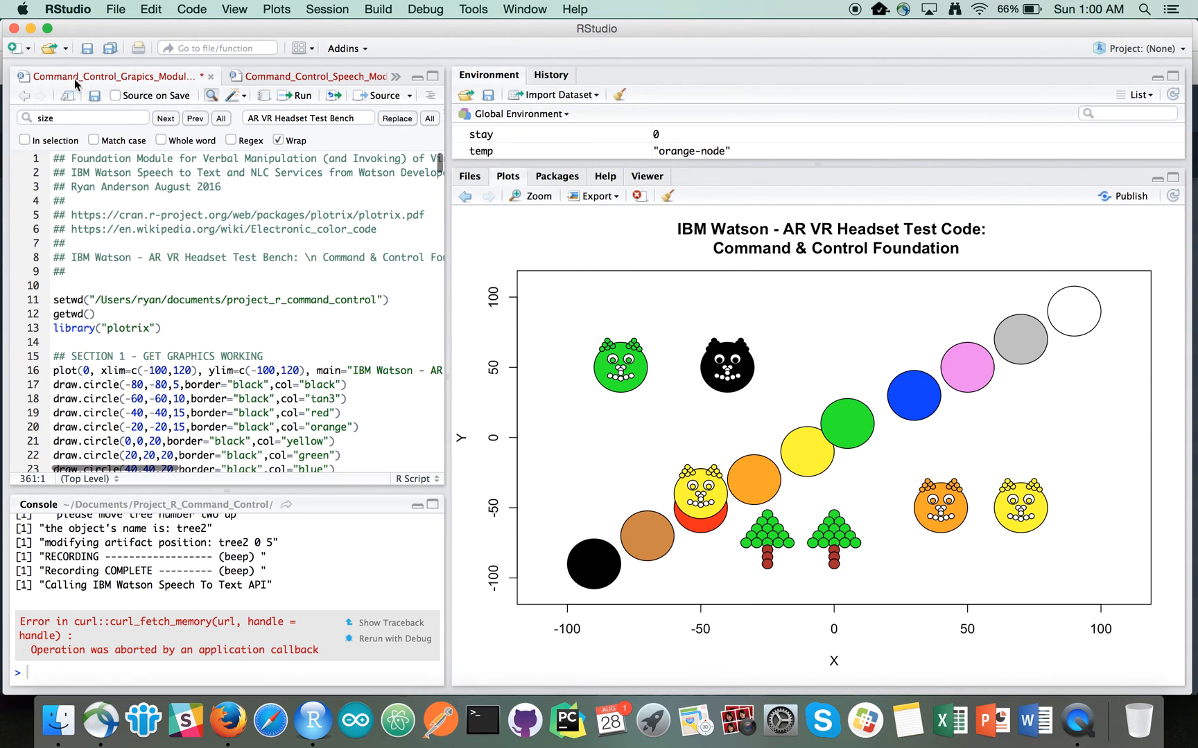
pyautogui.scroll(-10, 169, 254)
pyautogui.scroll(-10, 171, 256)
pyautogui.scroll(-5, 174, 257)
pyautogui.scroll(-10, 174, 257)
pyautogui.scroll(-10, 174, 258)
pyautogui.scroll(-5, 174, 258)
pyautogui.scroll(-2, 173, 261)
pyautogui.scroll(-8, 172, 261)
pyautogui.scroll(-8, 173, 261)
pyautogui.scroll(-10, 173, 261)
pyautogui.scroll(-8, 174, 261)
pyautogui.scroll(-10, 173, 261)
pyautogui.scroll(-8, 173, 262)
pyautogui.scroll(-6, 174, 261)
pyautogui.scroll(-10, 173, 261)
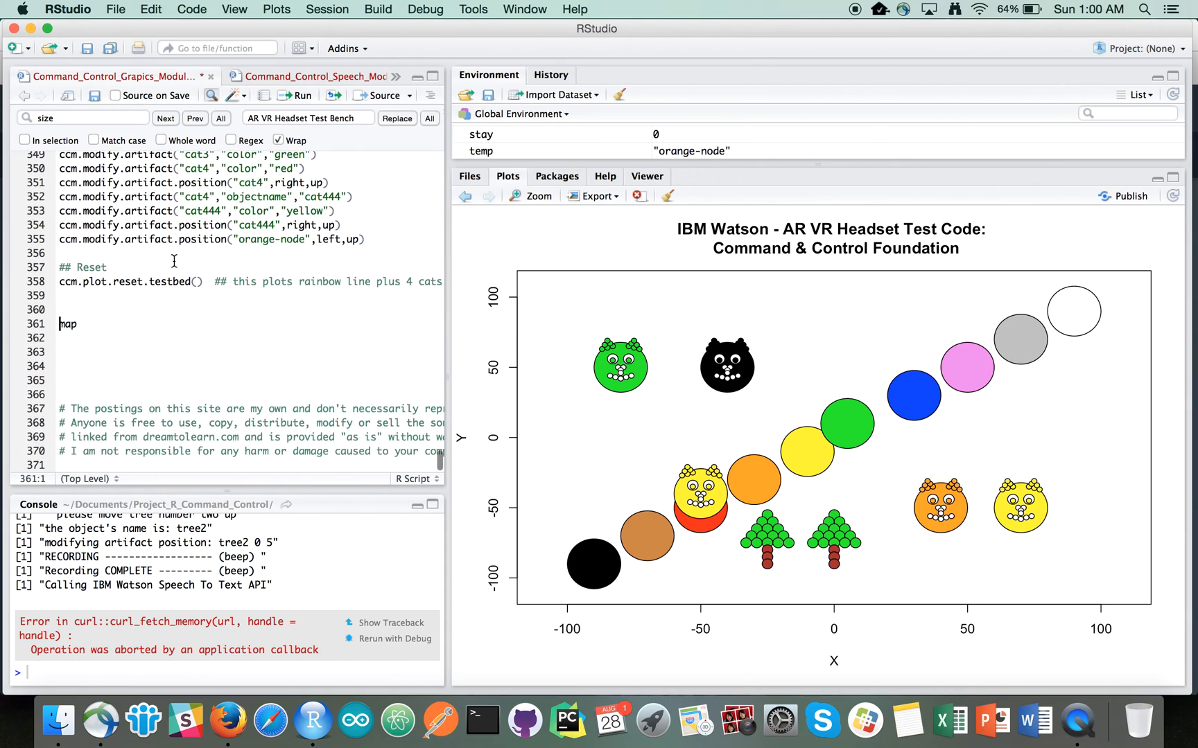
pyautogui.click(309, 76)
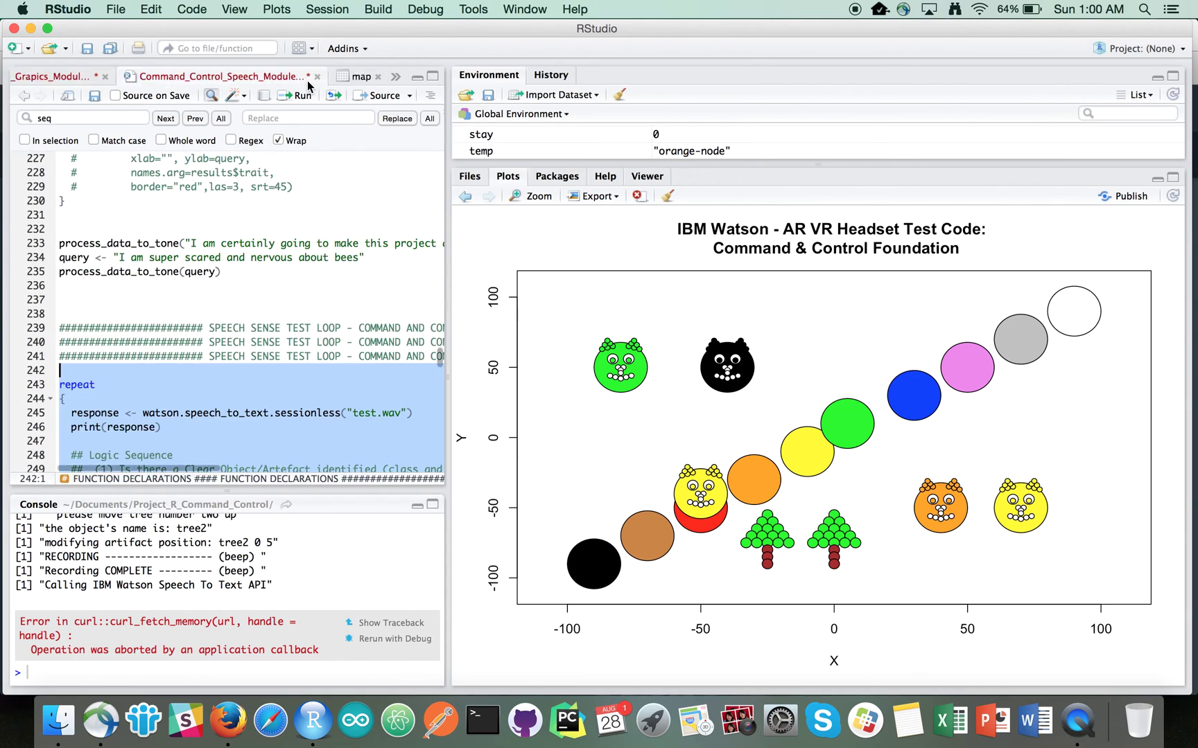
pyautogui.scroll(1, 265, 271)
pyautogui.click(266, 280)
pyautogui.scroll(10, 265, 281)
pyautogui.scroll(15, 269, 279)
pyautogui.scroll(10, 268, 278)
pyautogui.scroll(8, 268, 278)
pyautogui.scroll(5, 269, 278)
pyautogui.scroll(-20, 268, 279)
pyautogui.scroll(-15, 269, 278)
pyautogui.scroll(-12, 269, 278)
pyautogui.scroll(-8, 268, 278)
pyautogui.scroll(-12, 268, 278)
pyautogui.scroll(-12, 269, 278)
pyautogui.scroll(-5, 269, 278)
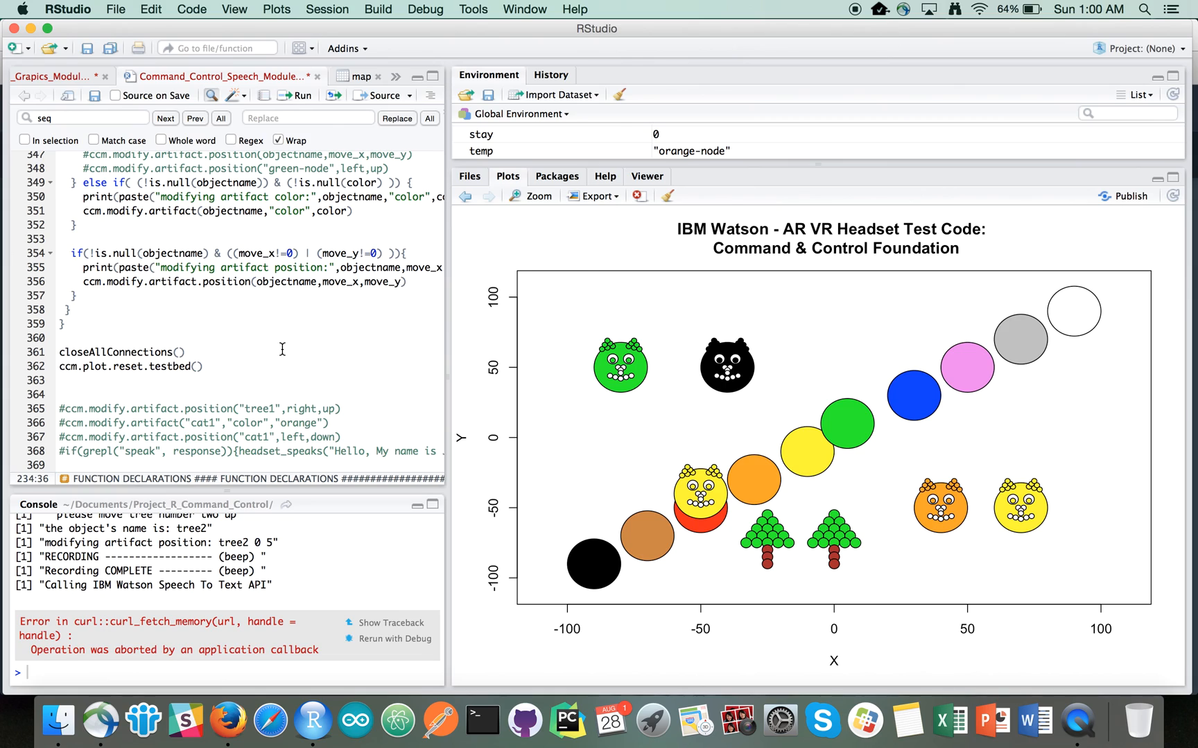
pyautogui.click(259, 393)
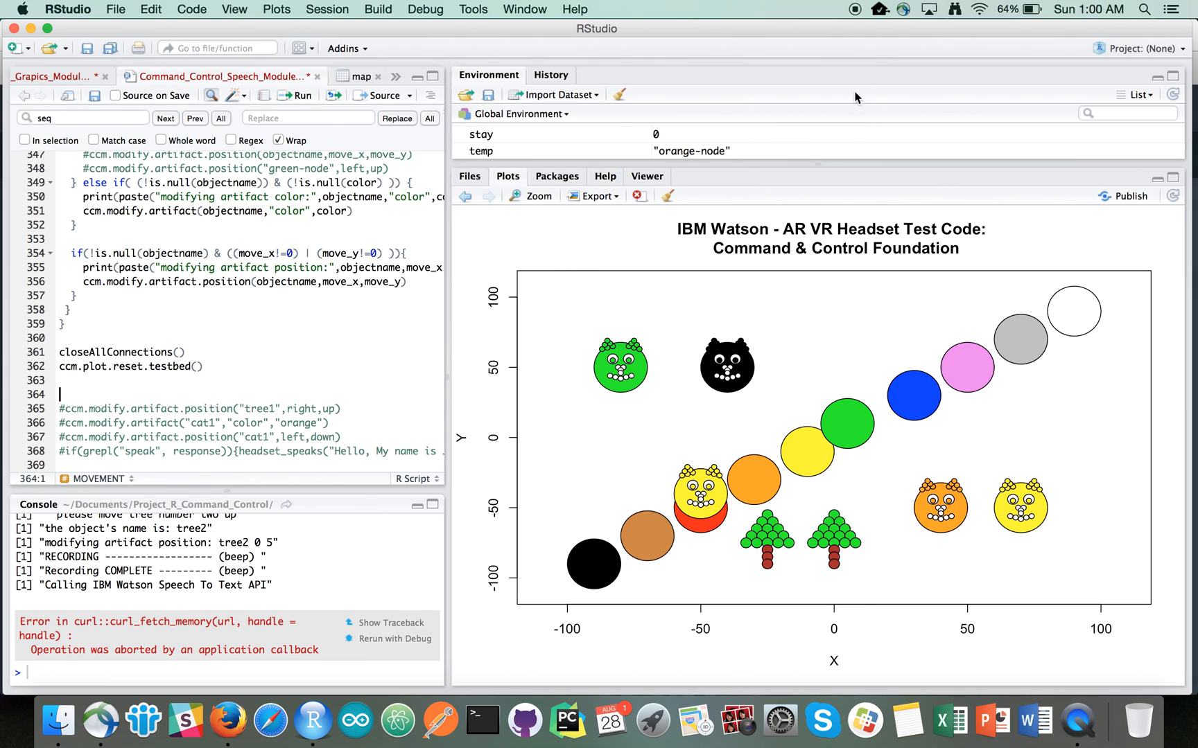